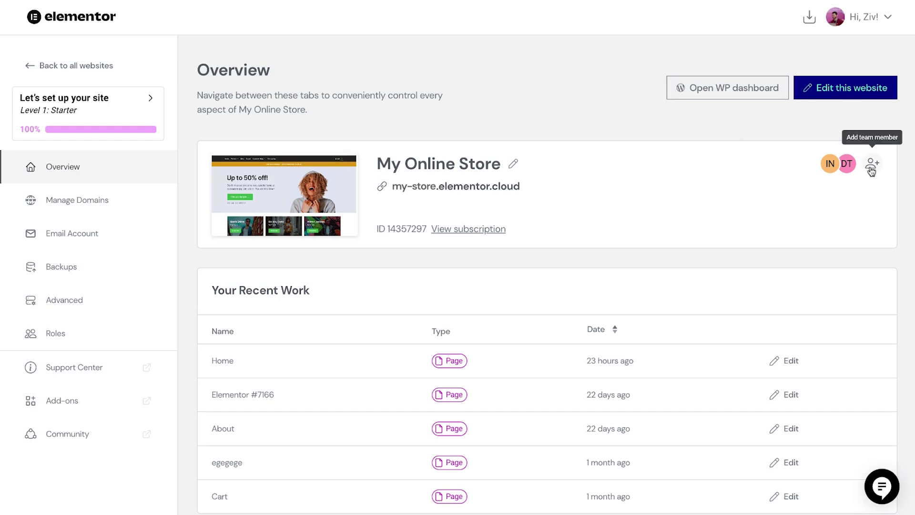
Look through the site's domain, email, backup, performance and security settings, cancelling the site lock.
{"action": "scroll", "coordinate": [702, 332], "scroll_direction": "down", "scroll_amount": 3}
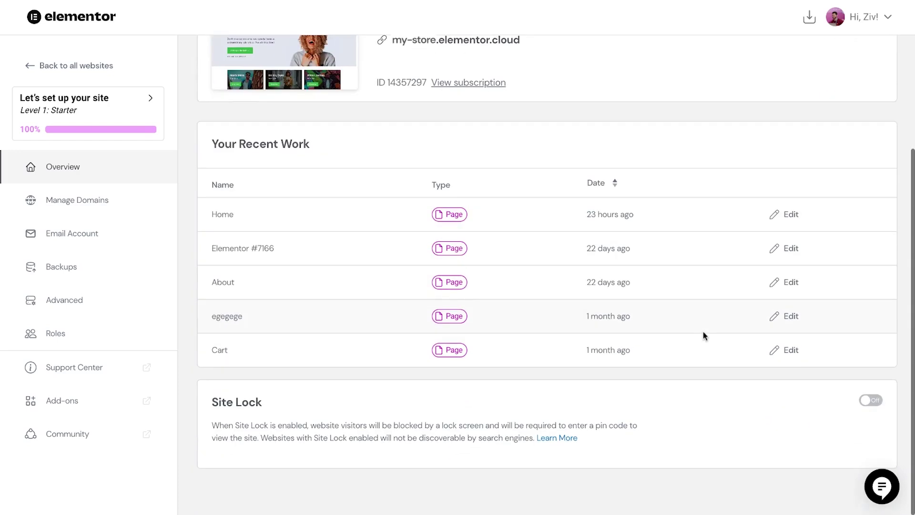
{"action": "left_click", "coordinate": [871, 401]}
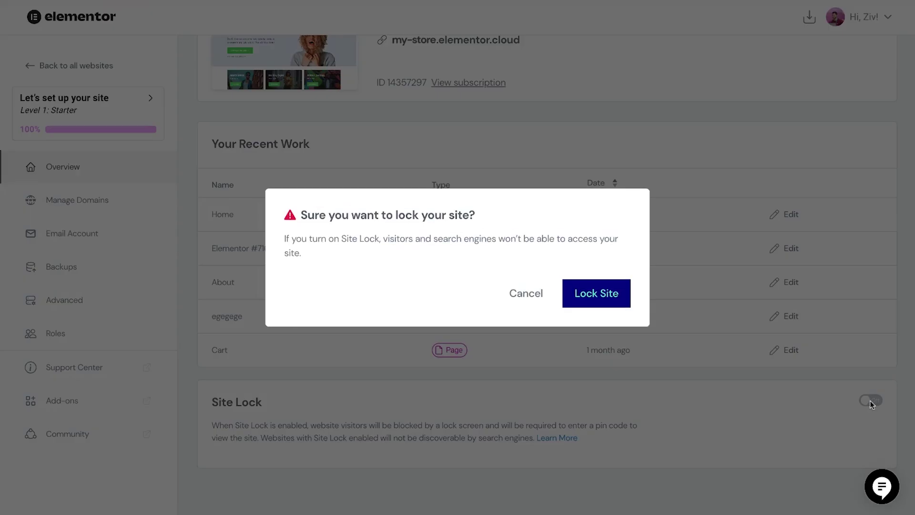
{"action": "left_click", "coordinate": [526, 298]}
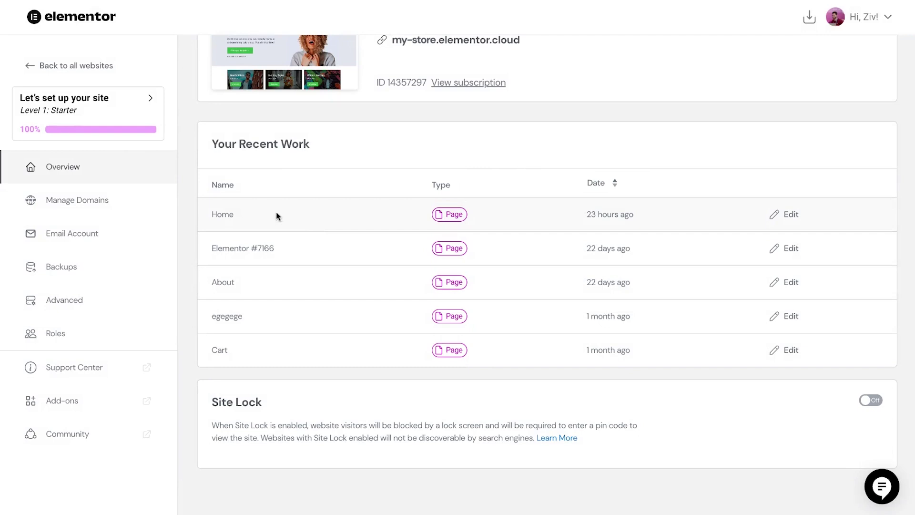
{"action": "left_click", "coordinate": [138, 202]}
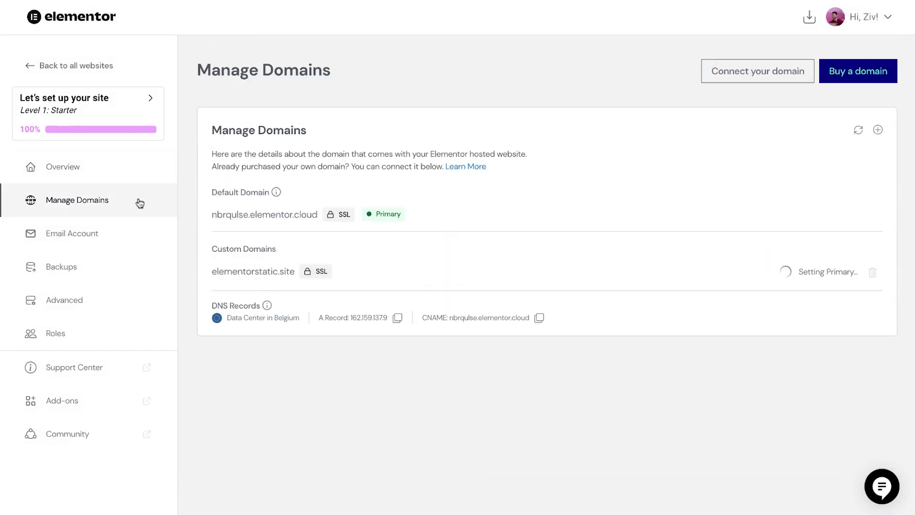
{"action": "left_click", "coordinate": [124, 237]}
{"action": "left_click", "coordinate": [104, 270]}
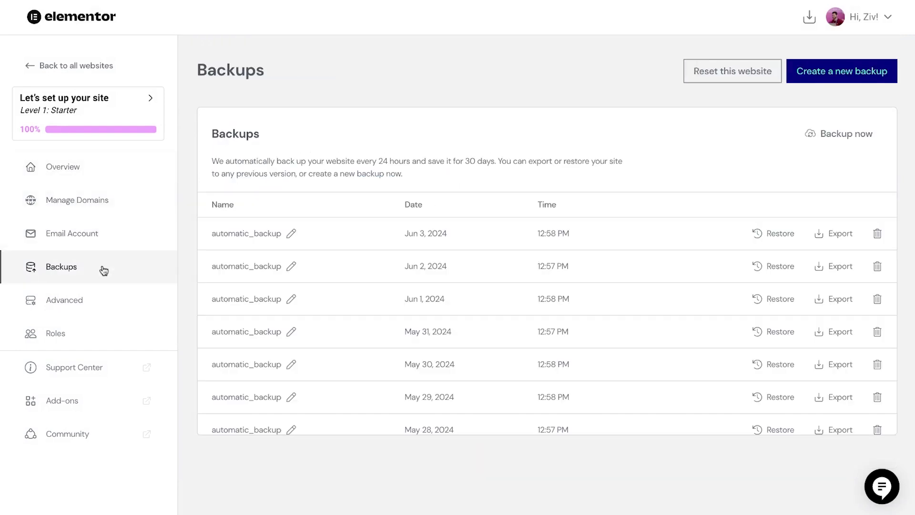
{"action": "left_click", "coordinate": [101, 300]}
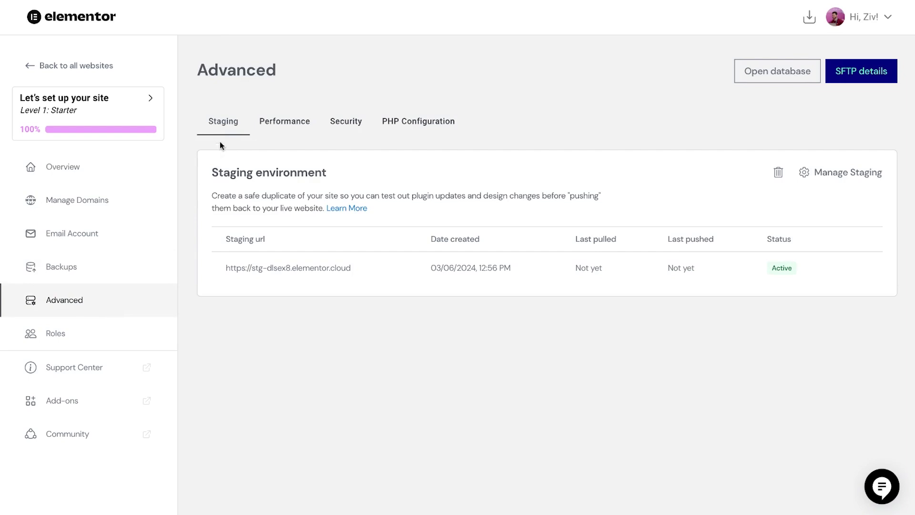
{"action": "left_click", "coordinate": [296, 128]}
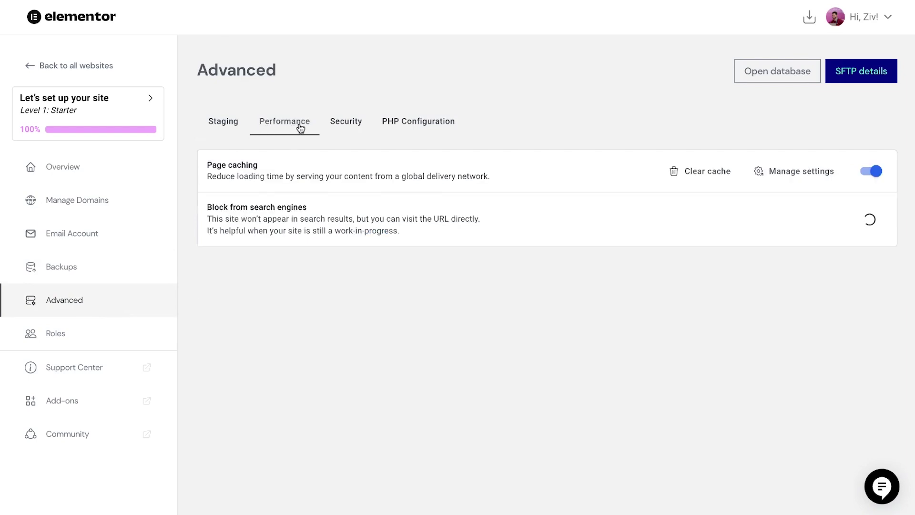
{"action": "left_click", "coordinate": [346, 129]}
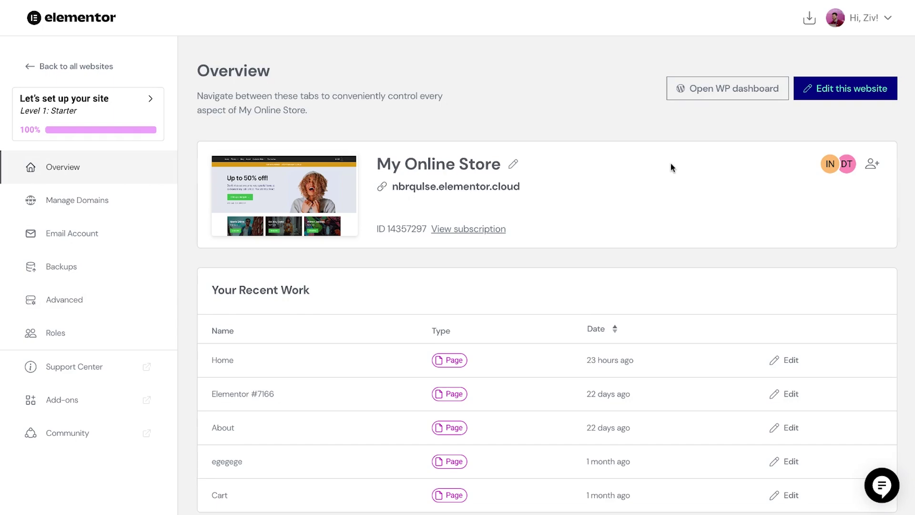
Review the WooCommerce Products, Shipping and Payments settings tabs in WordPress admin.
{"action": "left_click", "coordinate": [745, 97]}
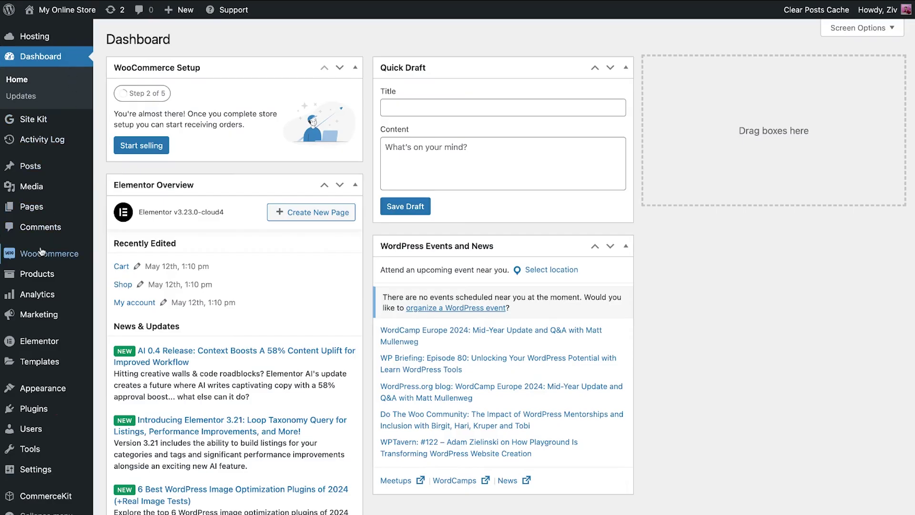
{"action": "mouse_move", "coordinate": [40, 251]}
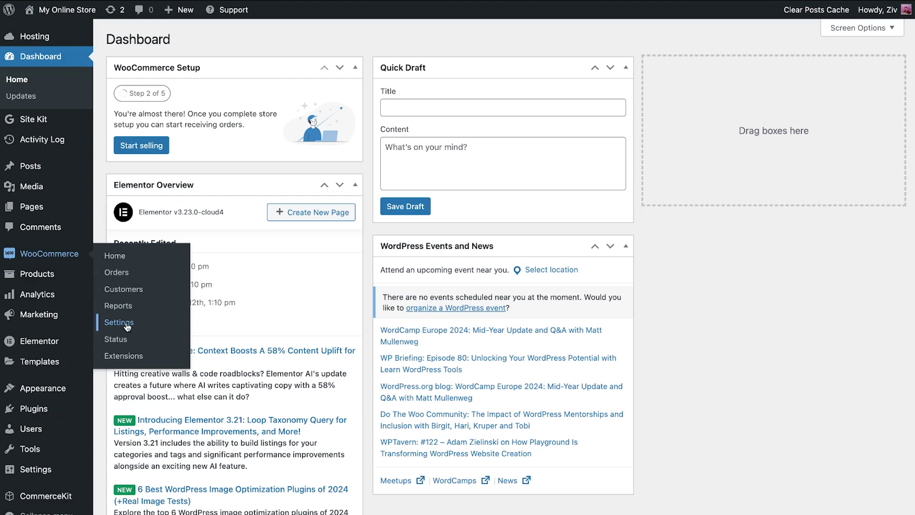
{"action": "left_click", "coordinate": [119, 323]}
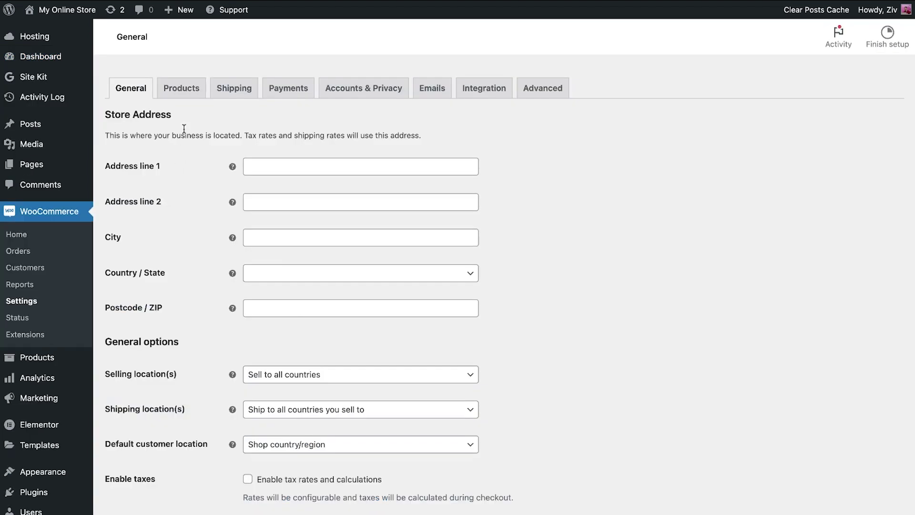
{"action": "left_click", "coordinate": [193, 92]}
{"action": "left_click", "coordinate": [232, 92]}
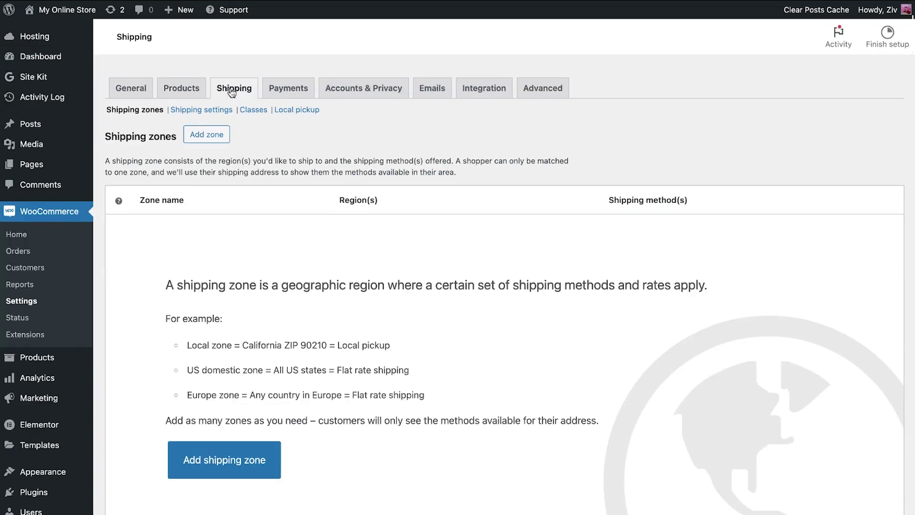
{"action": "left_click", "coordinate": [285, 94]}
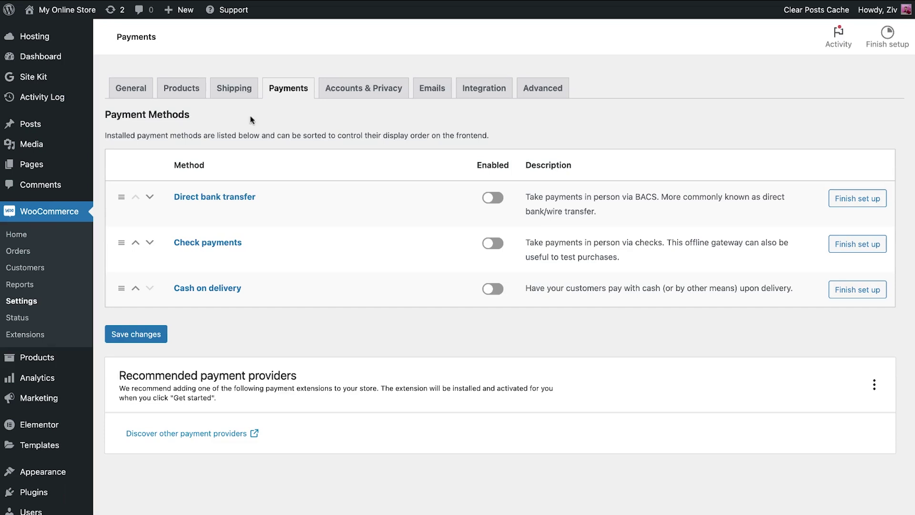
Start a new product and paste in the name Women's Ground Trainers and its description.
{"action": "mouse_move", "coordinate": [53, 364]}
{"action": "left_click", "coordinate": [121, 377]}
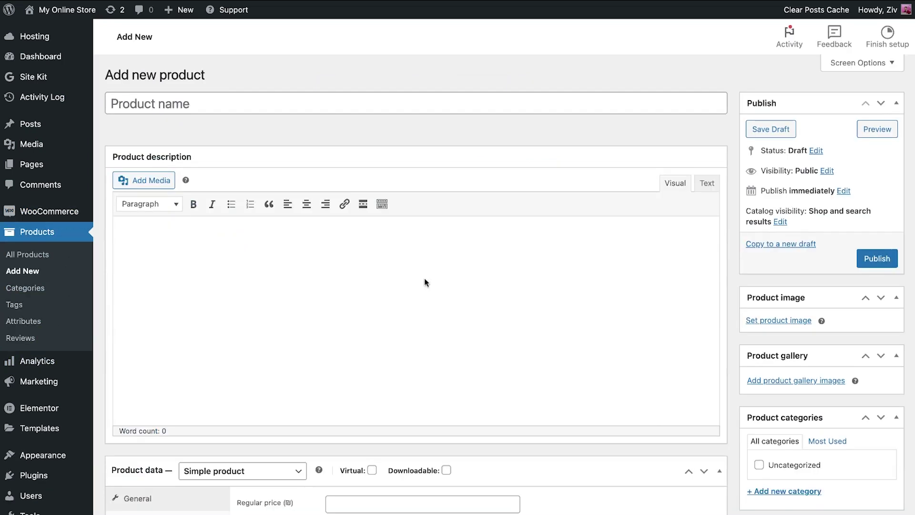
{"action": "left_click", "coordinate": [270, 104]}
{"action": "type", "text": "Women's Ground Trainers"}
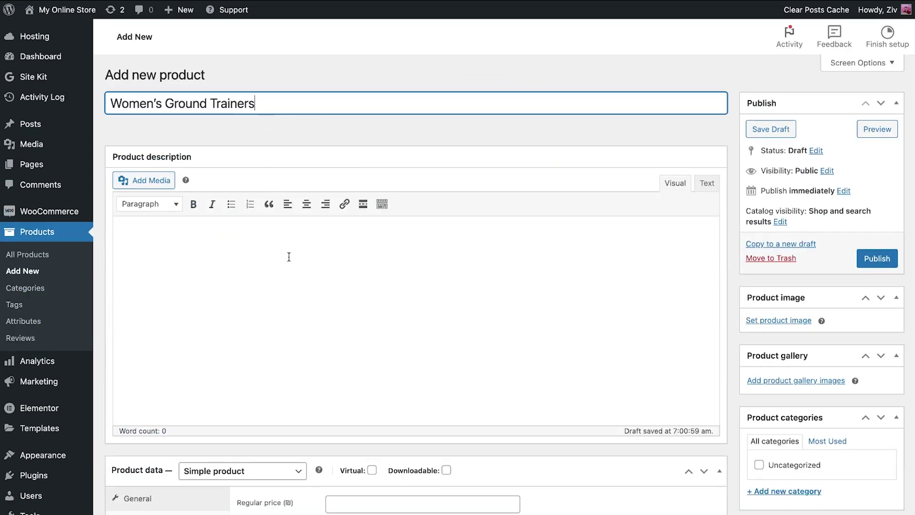
{"action": "left_click", "coordinate": [289, 258]}
{"action": "type", "text": "Ethically made with Merino wool, our sneaker is soft, moisture wicking, and ready for anything. Made in Sweden."}
Upload the sneaker image and set it as the product image.
{"action": "left_click", "coordinate": [791, 320]}
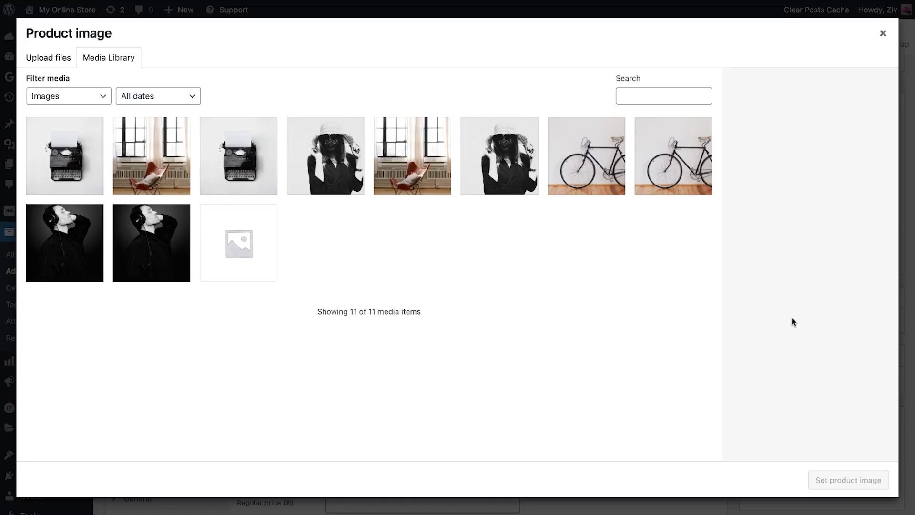
{"action": "left_click", "coordinate": [61, 64]}
{"action": "left_click", "coordinate": [429, 248]}
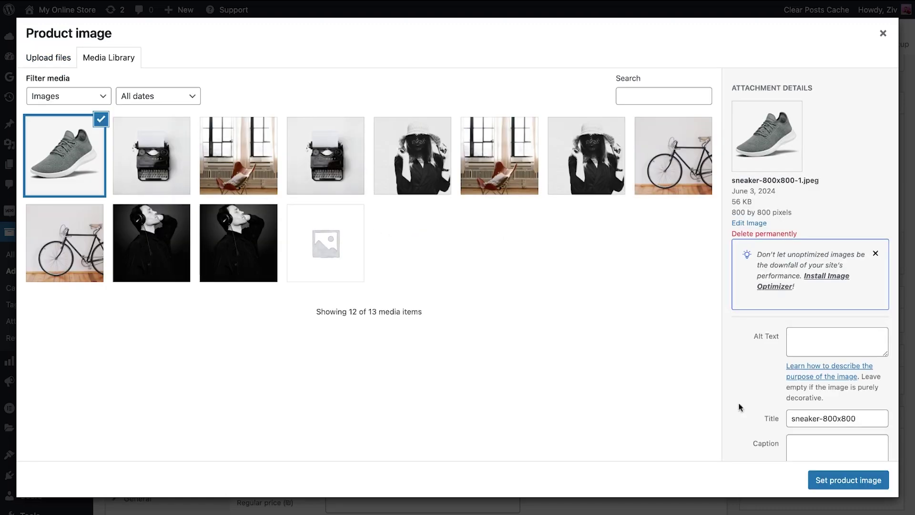
{"action": "left_click", "coordinate": [851, 482]}
Keep it a Simple product and enter a sale price of 85.
{"action": "scroll", "coordinate": [552, 348], "scroll_direction": "down", "scroll_amount": 1}
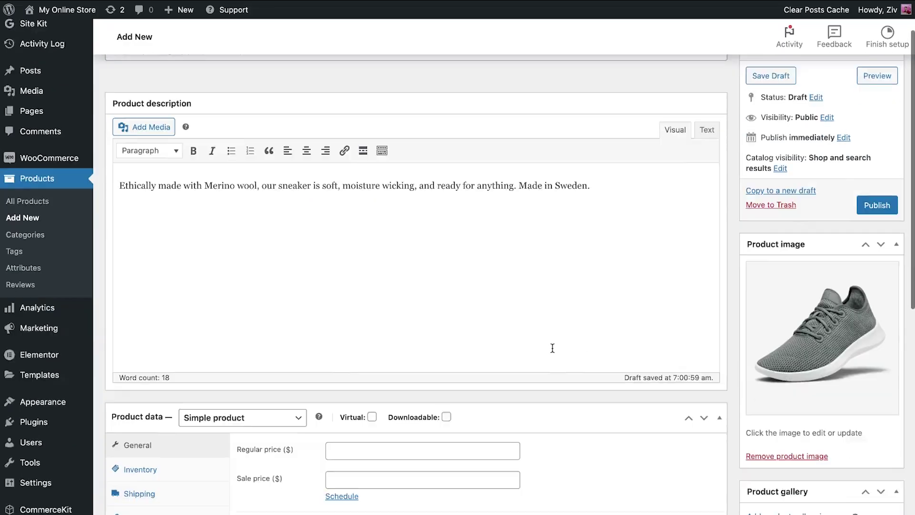
{"action": "scroll", "coordinate": [552, 348], "scroll_direction": "down", "scroll_amount": 4}
{"action": "left_click", "coordinate": [251, 224]}
{"action": "left_click", "coordinate": [251, 223]}
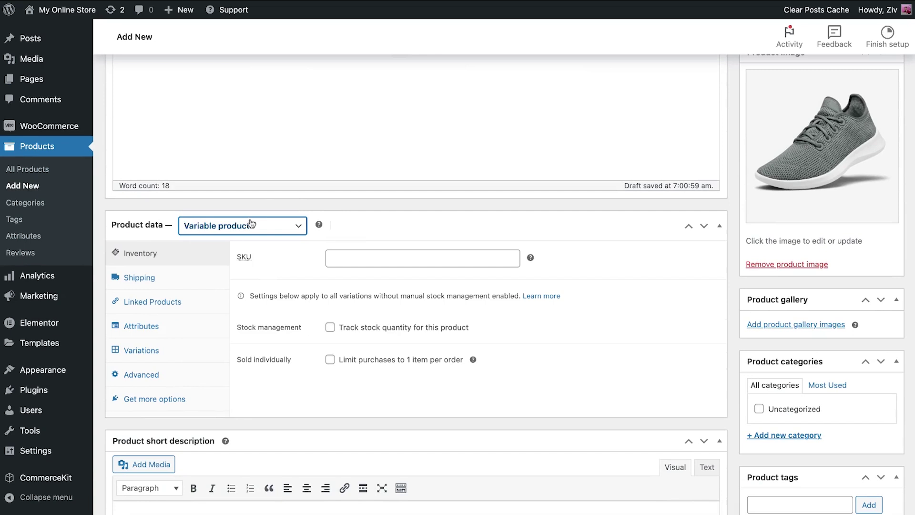
{"action": "left_click", "coordinate": [251, 224]}
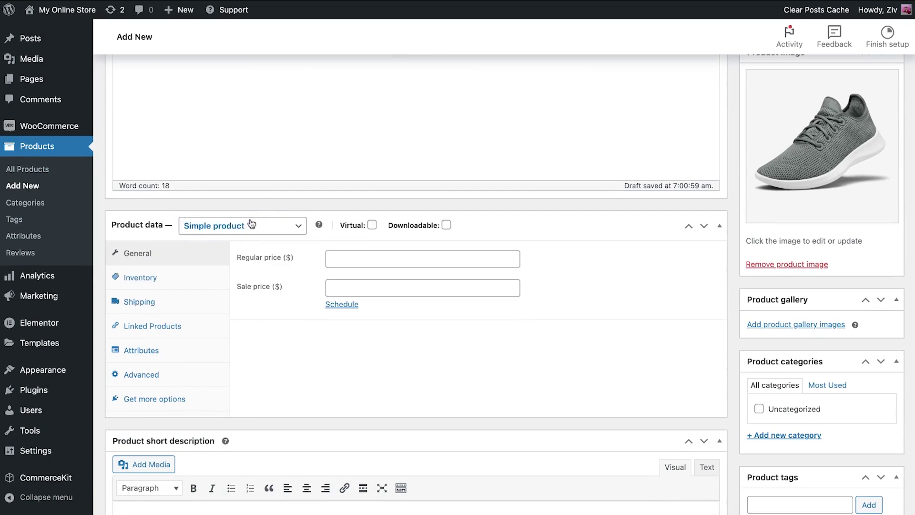
{"action": "scroll", "coordinate": [334, 266], "scroll_direction": "up", "scroll_amount": 1}
{"action": "left_click", "coordinate": [361, 276]}
{"action": "left_click", "coordinate": [368, 303]}
{"action": "type", "text": "85"}
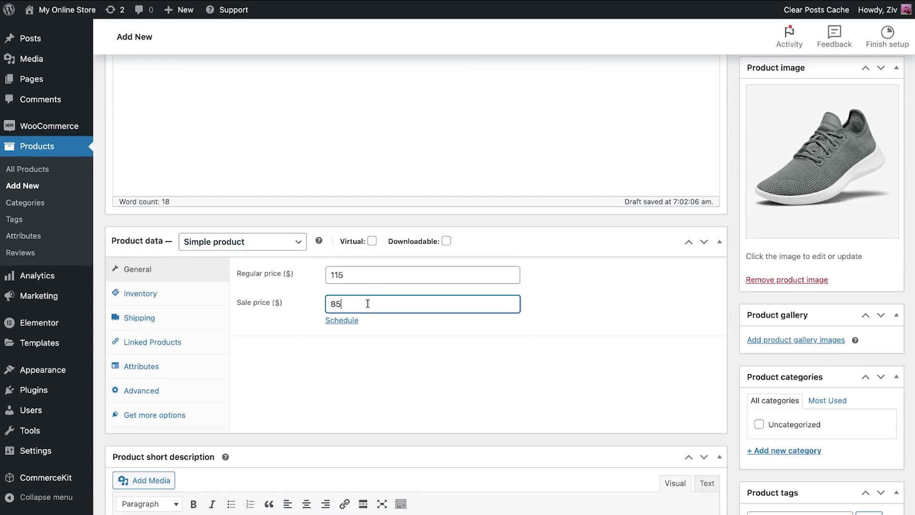
{"action": "left_click", "coordinate": [342, 320]}
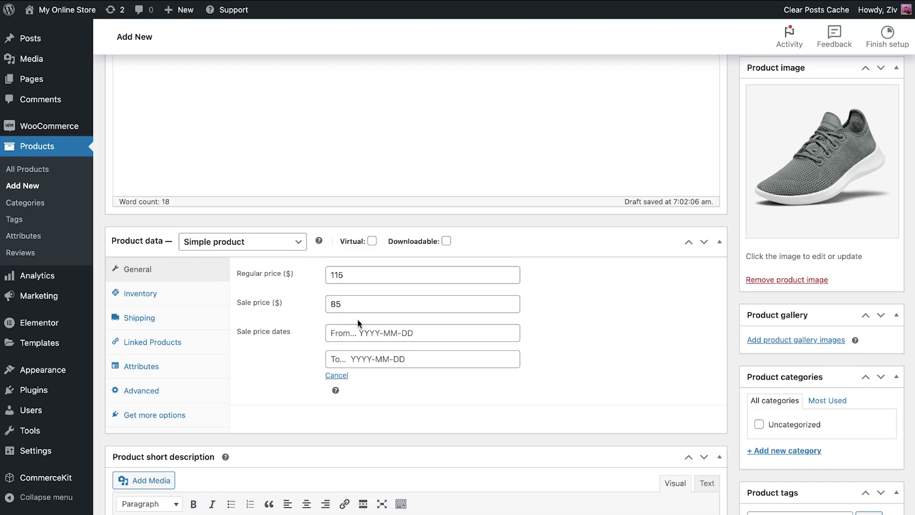
Check the Inventory and Shipping options, then publish the product.
{"action": "left_click", "coordinate": [145, 295]}
{"action": "left_click", "coordinate": [151, 319]}
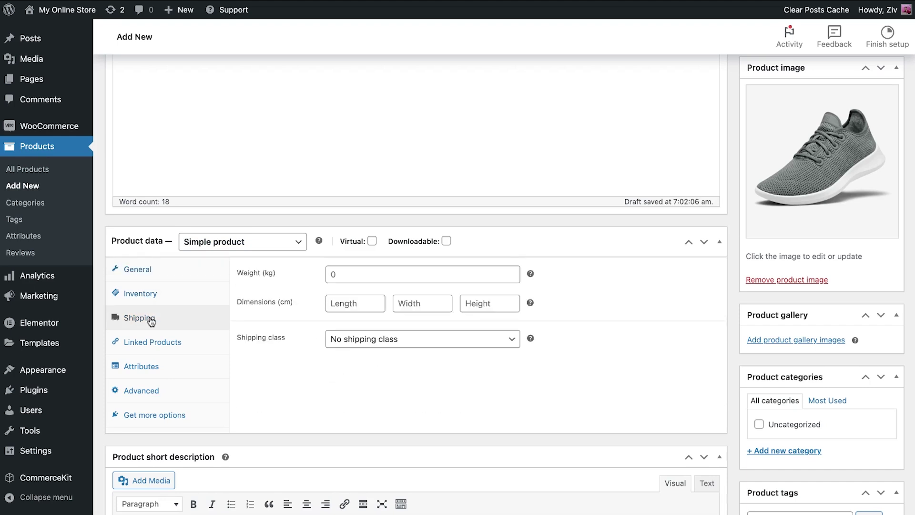
{"action": "scroll", "coordinate": [453, 296], "scroll_direction": "up", "scroll_amount": 5}
{"action": "left_click", "coordinate": [866, 259]}
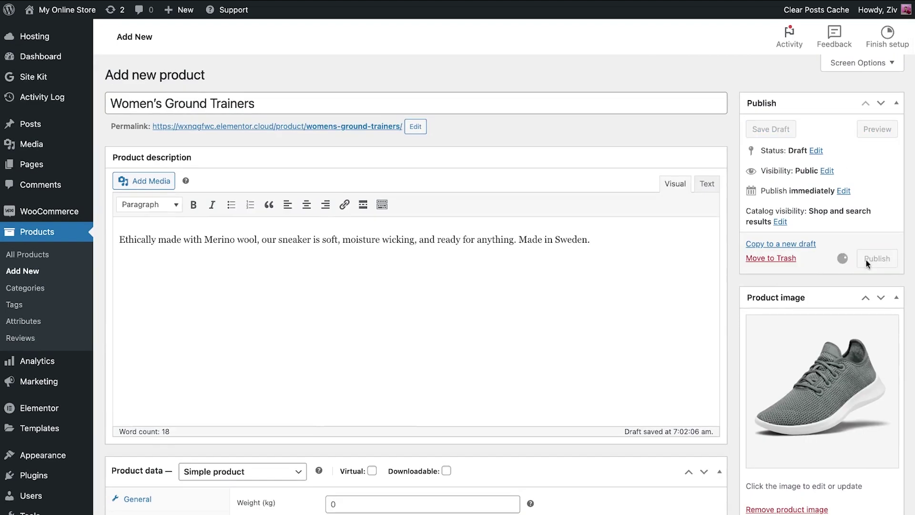
Preview the published Women's Ground Trainers page, then go to the Pages list.
{"action": "left_click", "coordinate": [872, 135]}
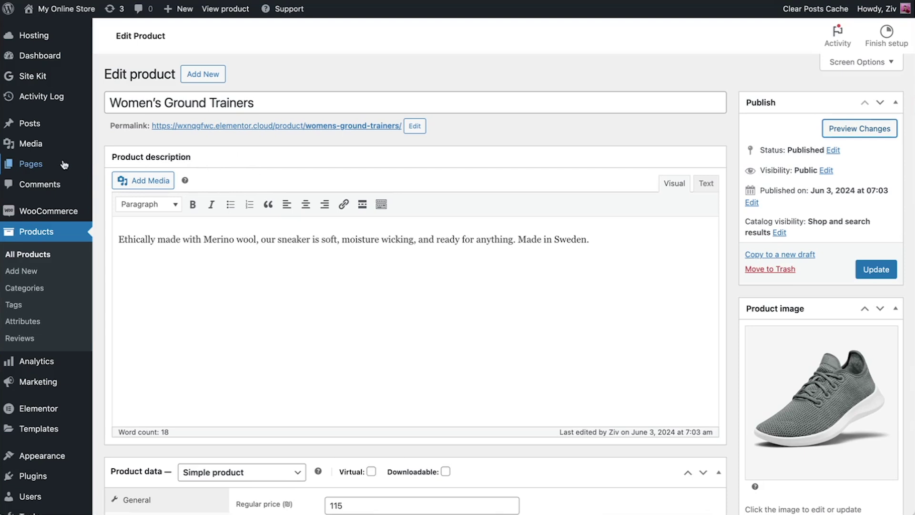
{"action": "left_click", "coordinate": [63, 166]}
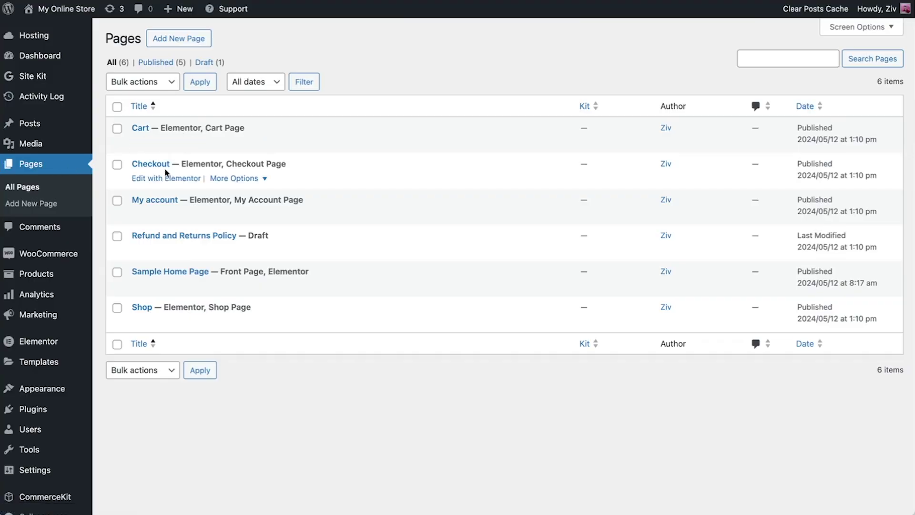
Open the My Account page in the Elementor editor.
{"action": "left_click", "coordinate": [182, 142]}
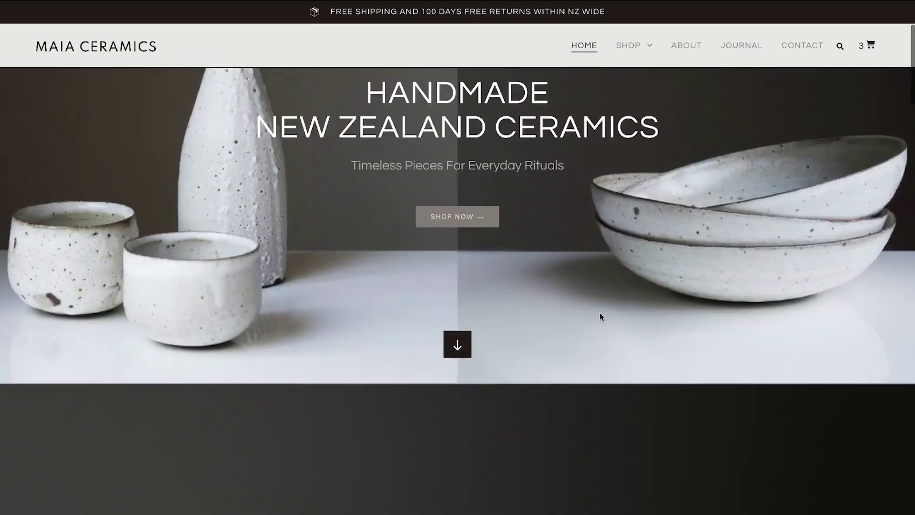
{"action": "scroll", "coordinate": [599, 312], "scroll_direction": "down", "scroll_amount": 15}
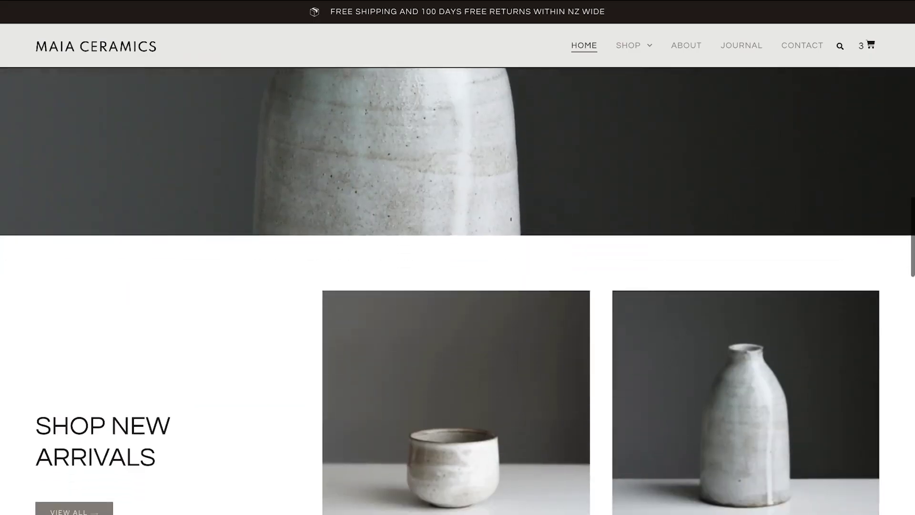
{"action": "scroll", "coordinate": [600, 313], "scroll_direction": "down", "scroll_amount": 4}
View the live store's cart, glance at the cart drawer, and proceed to checkout.
{"action": "left_click", "coordinate": [408, 455]}
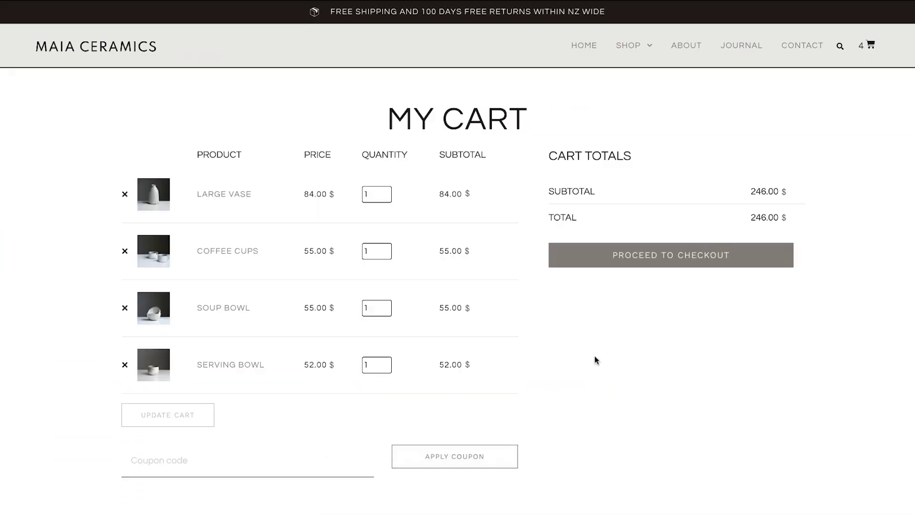
{"action": "left_click", "coordinate": [869, 48]}
{"action": "left_click", "coordinate": [889, 18]}
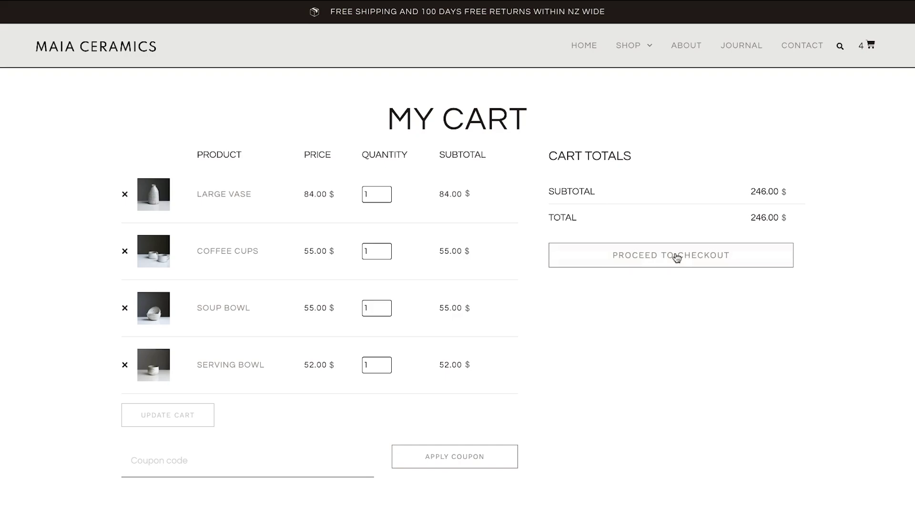
{"action": "left_click", "coordinate": [677, 255]}
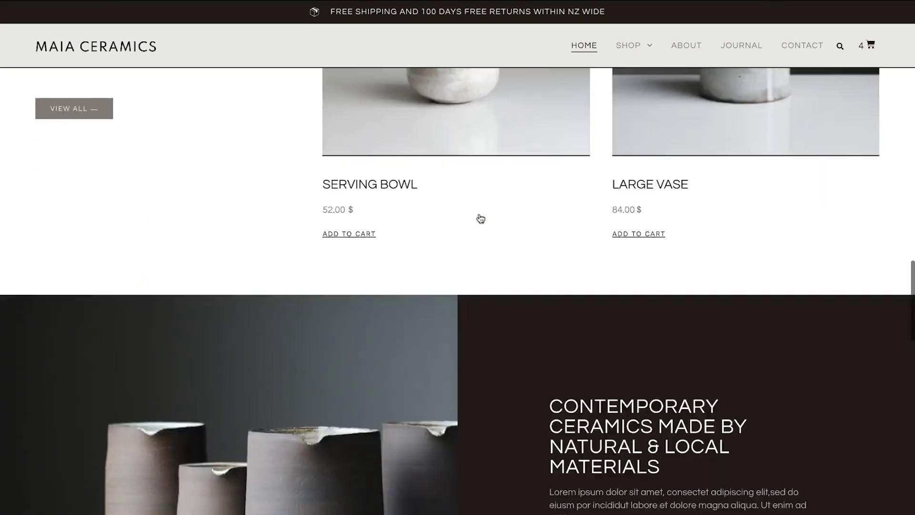
{"action": "scroll", "coordinate": [480, 218], "scroll_direction": "up", "scroll_amount": 8}
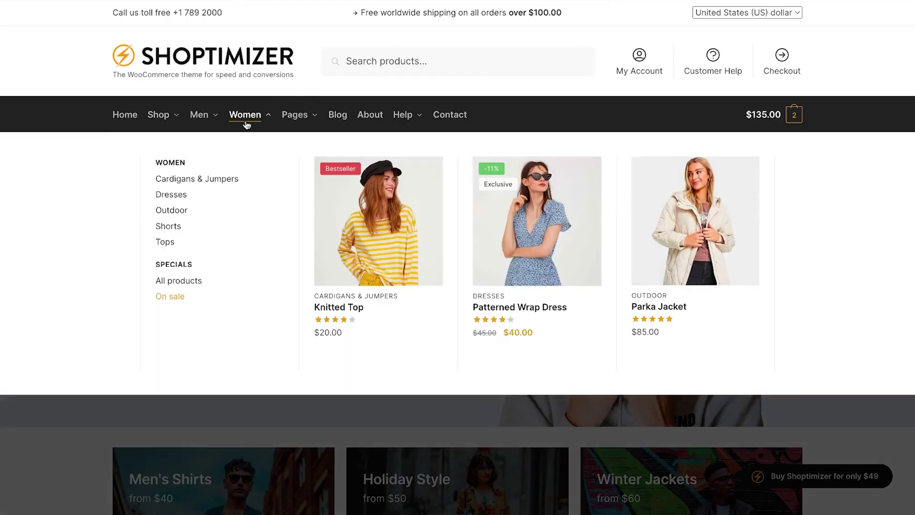
Open the Knitted Top product page and add it to the cart.
{"action": "left_click", "coordinate": [395, 227]}
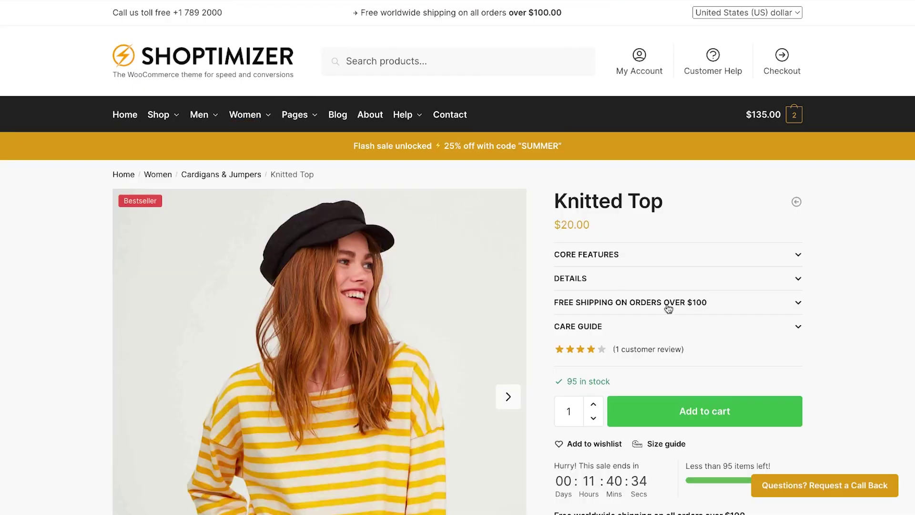
{"action": "scroll", "coordinate": [713, 328], "scroll_direction": "down", "scroll_amount": 3}
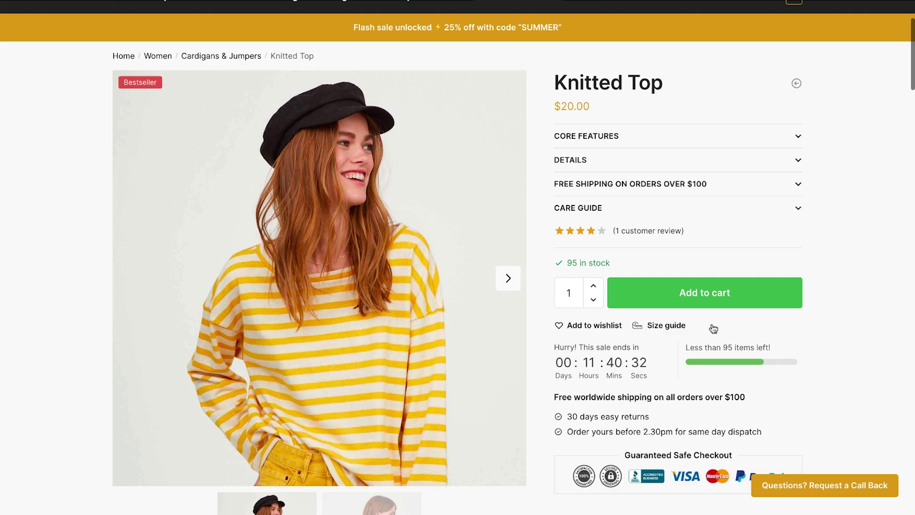
{"action": "left_click", "coordinate": [715, 300]}
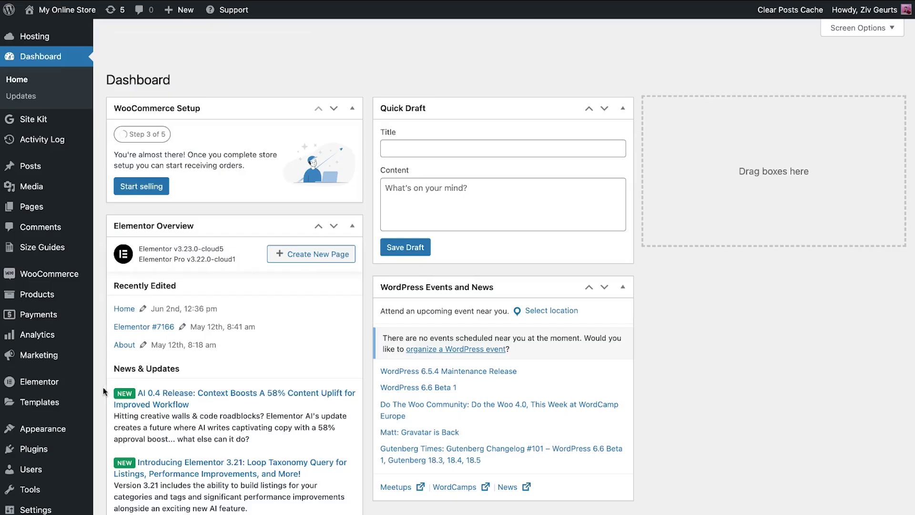
Import the Shoptimizer demo data from Appearance > Import Demo Data.
{"action": "mouse_move", "coordinate": [77, 433]}
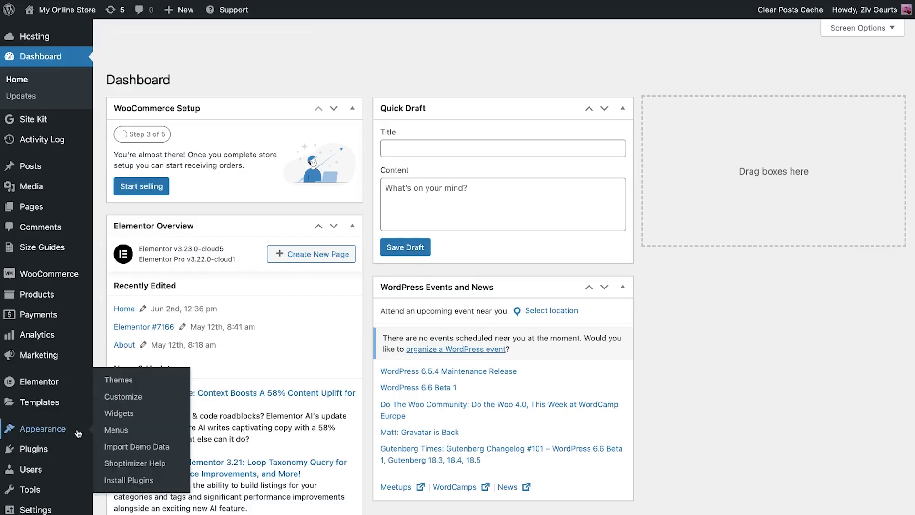
{"action": "left_click", "coordinate": [151, 380]}
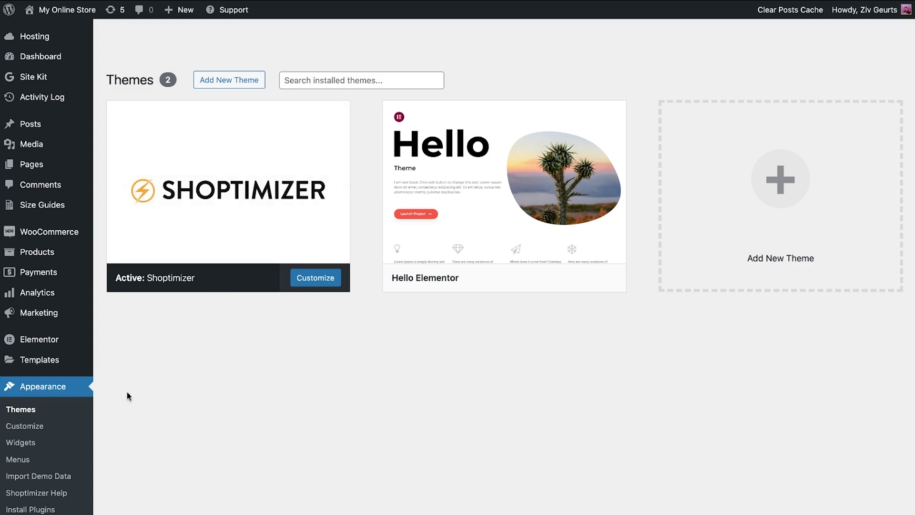
{"action": "left_click", "coordinate": [63, 477]}
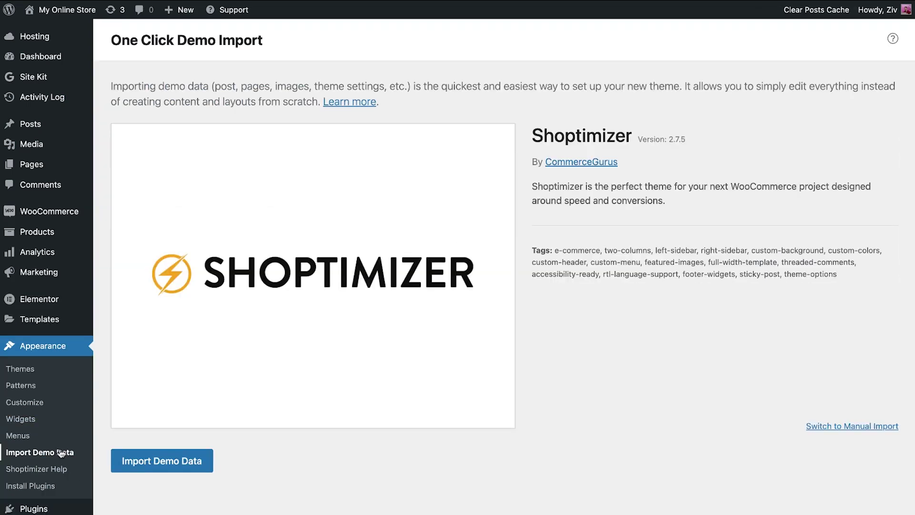
{"action": "left_click", "coordinate": [177, 461]}
{"action": "left_click", "coordinate": [578, 434]}
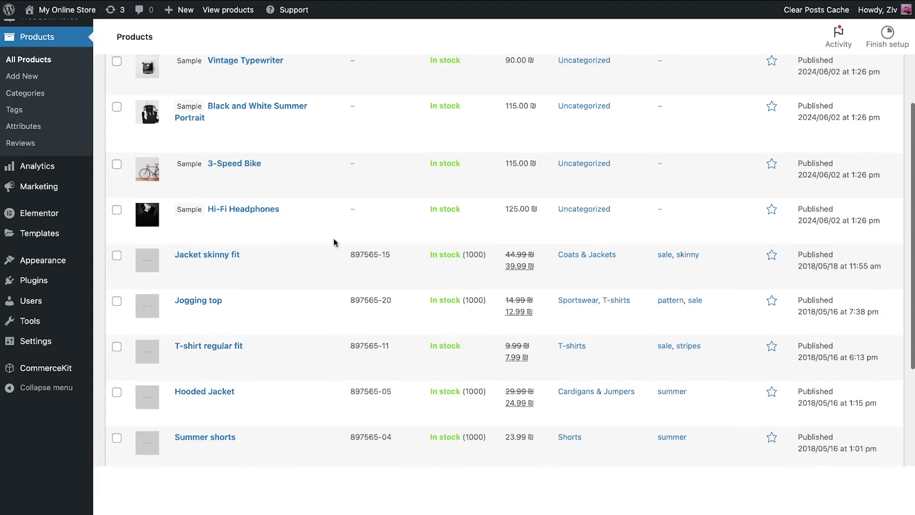
Visit the live store's home page from the admin.
{"action": "scroll", "coordinate": [333, 241], "scroll_direction": "up", "scroll_amount": 5}
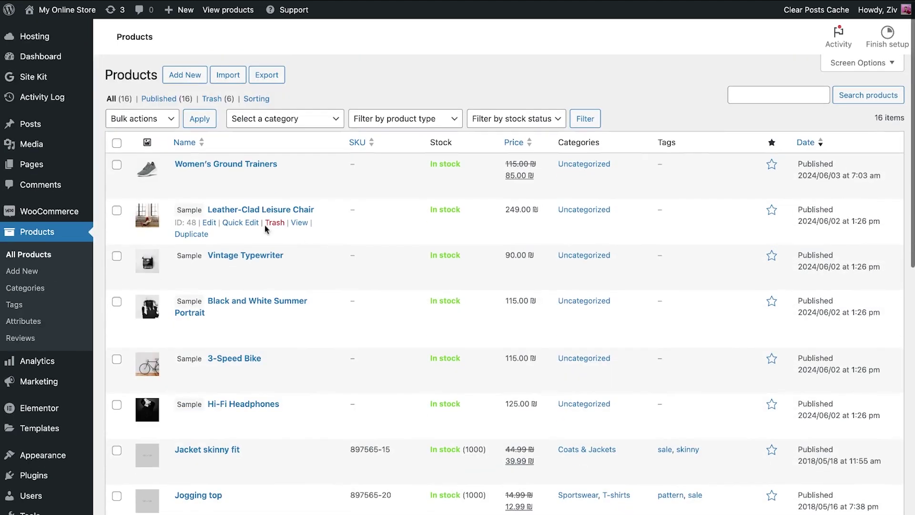
{"action": "left_click", "coordinate": [48, 166]}
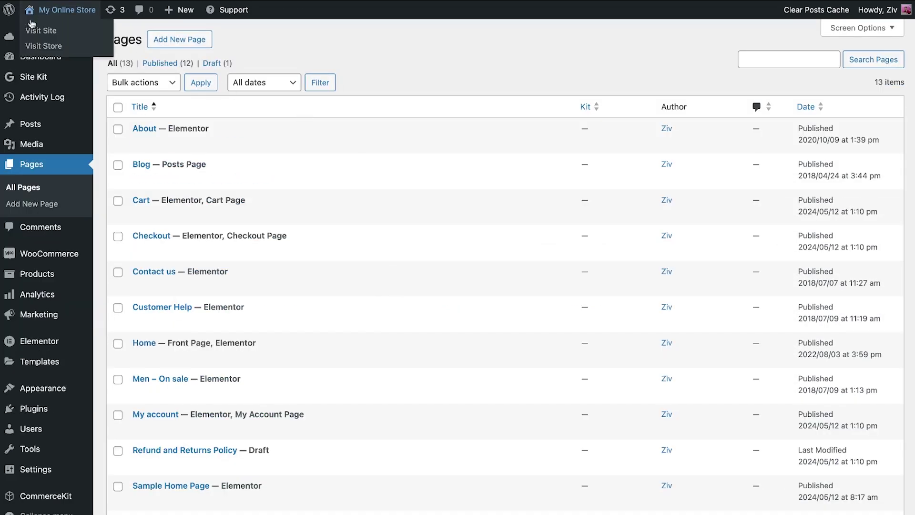
{"action": "left_click", "coordinate": [37, 31]}
Open the Patterned wrap dress product page on the live store.
{"action": "scroll", "coordinate": [334, 233], "scroll_direction": "up", "scroll_amount": 3}
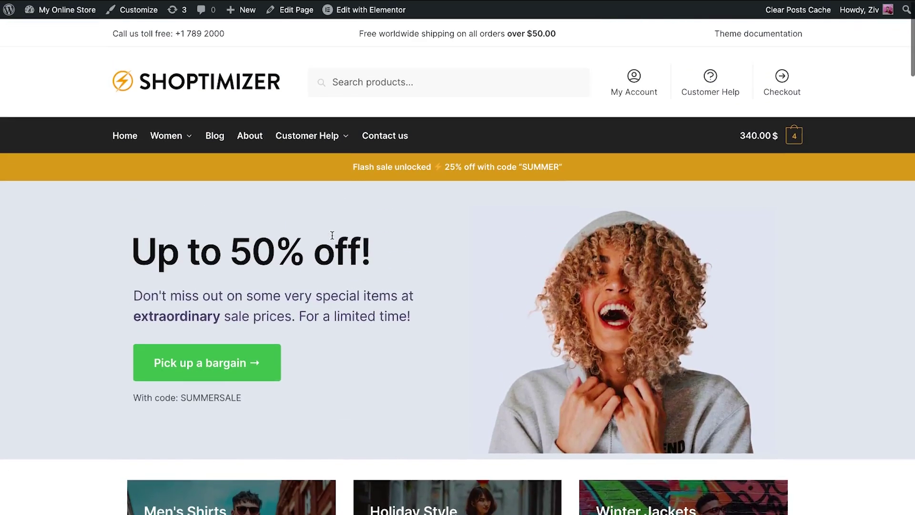
{"action": "mouse_move", "coordinate": [182, 145]}
{"action": "left_click", "coordinate": [405, 286]}
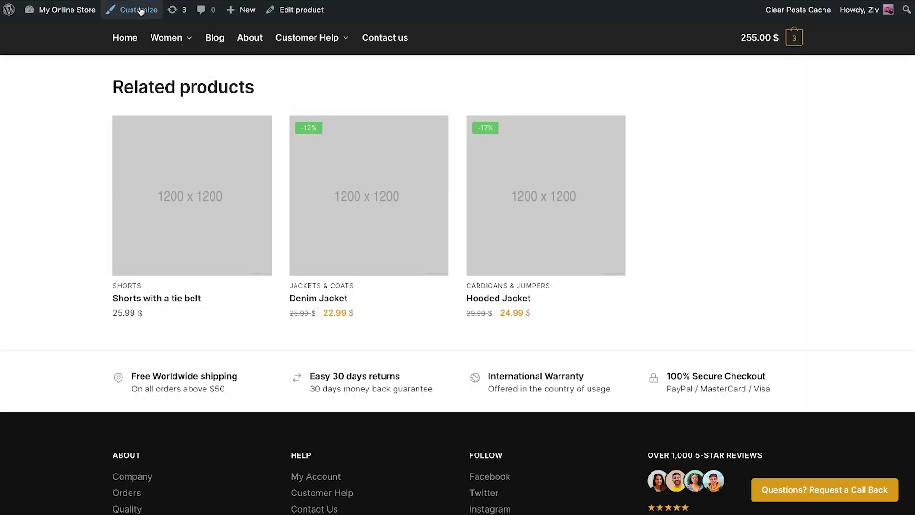
Set the Below header background colour to purple #8224e3 in the Customizer.
{"action": "left_click", "coordinate": [141, 11]}
{"action": "left_click", "coordinate": [97, 180]}
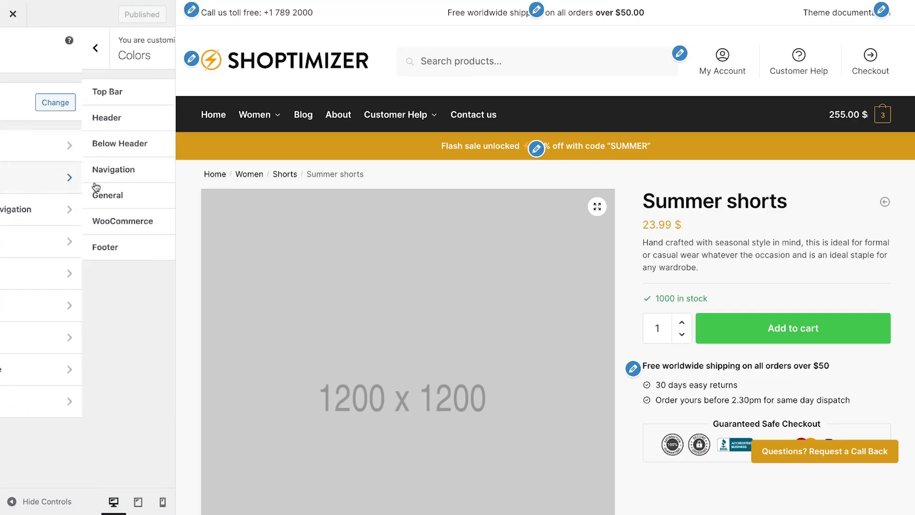
{"action": "left_click", "coordinate": [108, 146]}
{"action": "left_click", "coordinate": [157, 87]}
{"action": "left_click", "coordinate": [142, 119]}
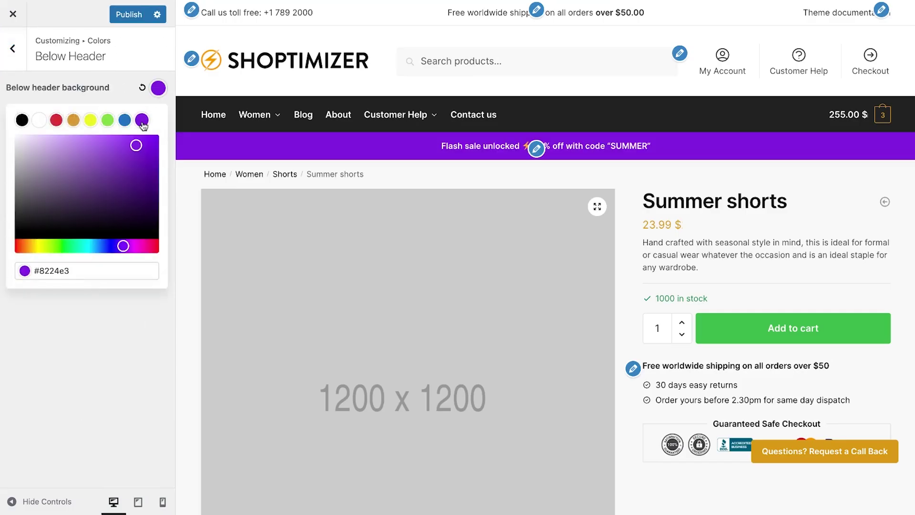
{"action": "left_click", "coordinate": [14, 54]}
{"action": "left_click", "coordinate": [47, 169]}
{"action": "scroll", "coordinate": [143, 229], "scroll_direction": "down", "scroll_amount": 6}
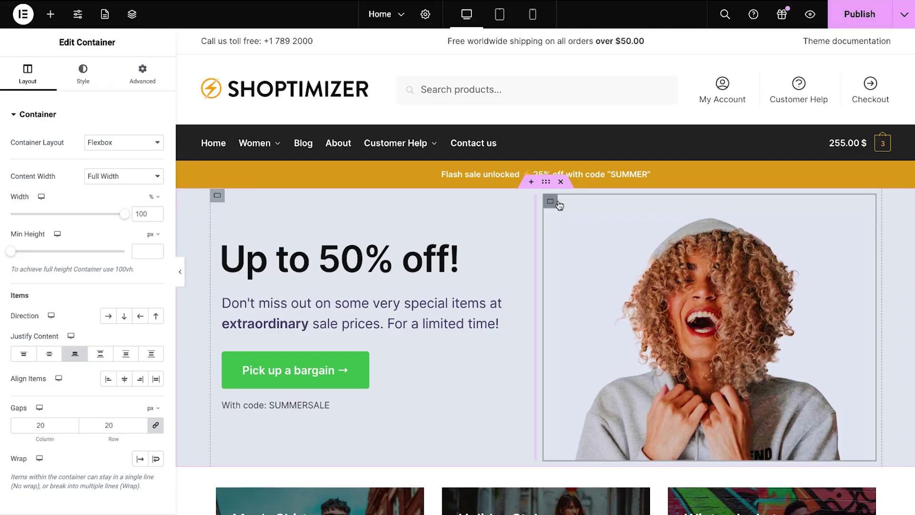
Move the hero image to the left of the text and browse the WooCommerce widgets.
{"action": "left_click_drag", "start_coordinate": [706, 267], "coordinate": [286, 272]}
{"action": "scroll", "coordinate": [444, 271], "scroll_direction": "down", "scroll_amount": 10}
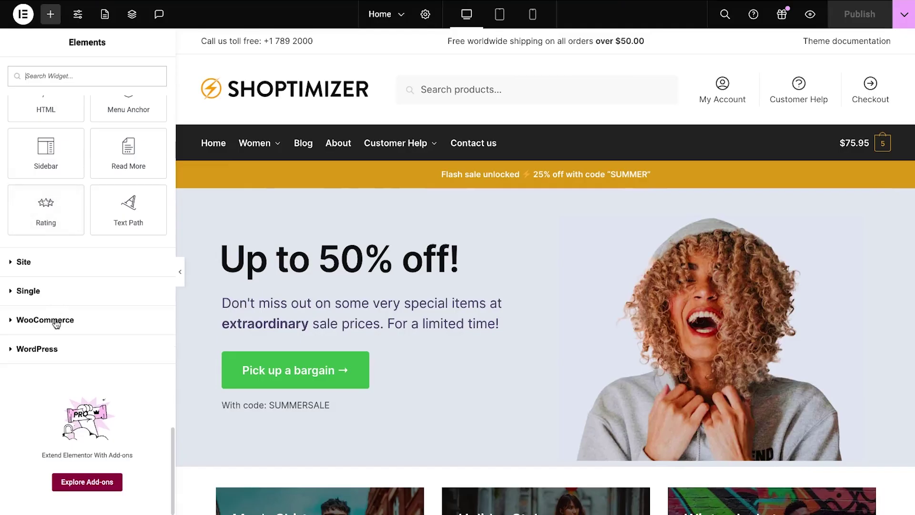
{"action": "left_click", "coordinate": [52, 320]}
{"action": "scroll", "coordinate": [82, 293], "scroll_direction": "down", "scroll_amount": 5}
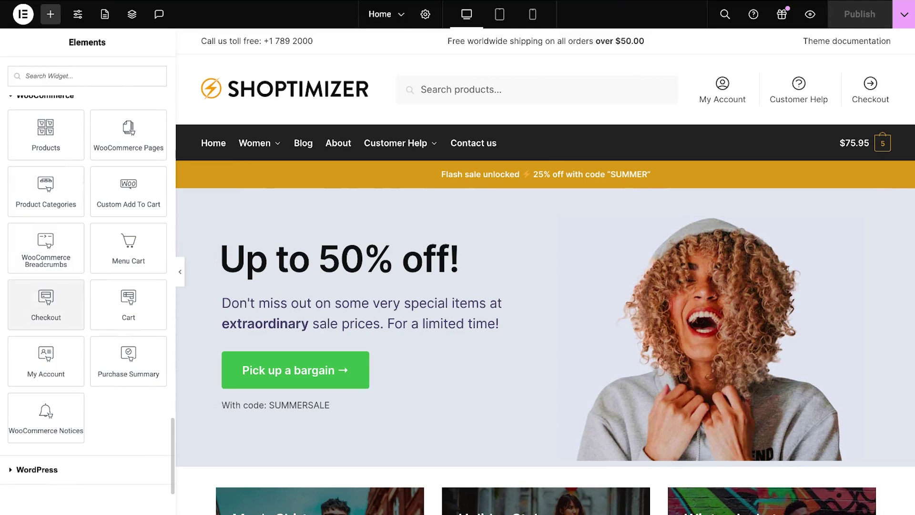
Create a popup via Finder and preview the 20% OFF and Let's have a chat templates.
{"action": "key", "text": "ctrl+e"}
{"action": "type", "text": "add new popup"}
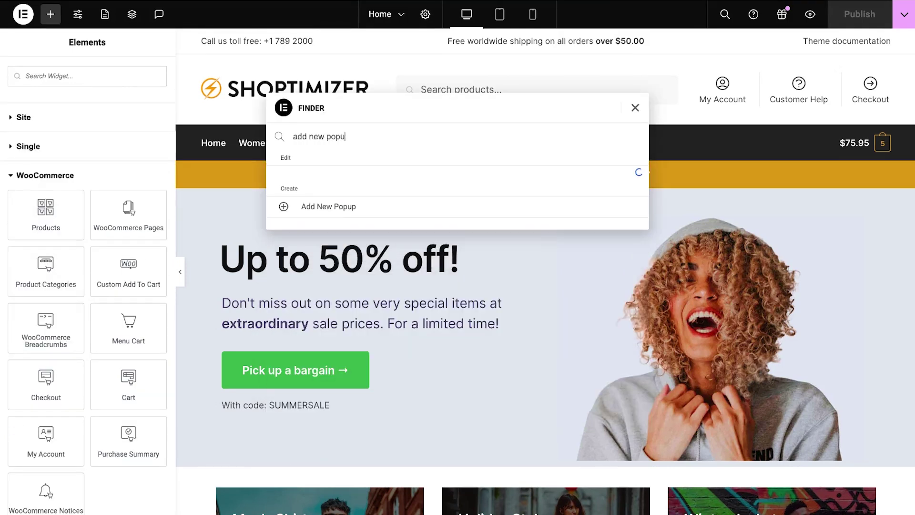
{"action": "left_click", "coordinate": [362, 179]}
{"action": "left_click", "coordinate": [686, 200]}
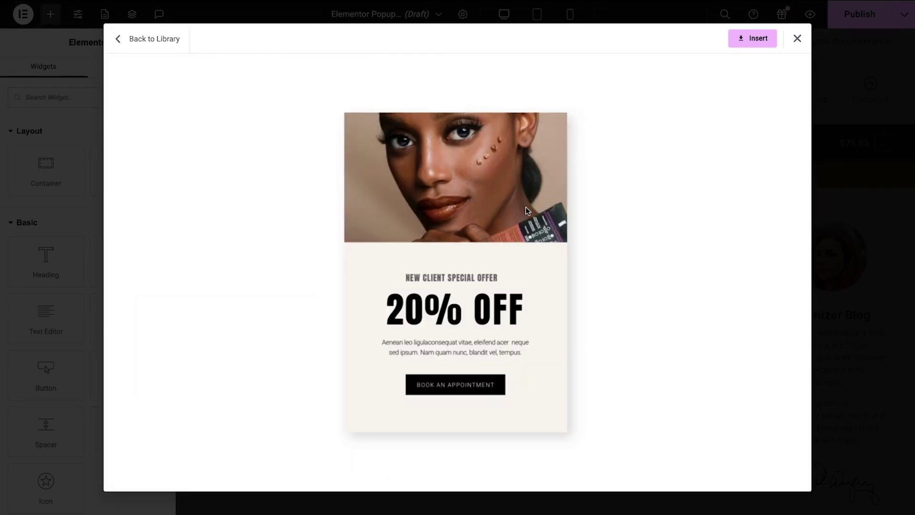
{"action": "left_click", "coordinate": [154, 39]}
{"action": "left_click", "coordinate": [231, 237]}
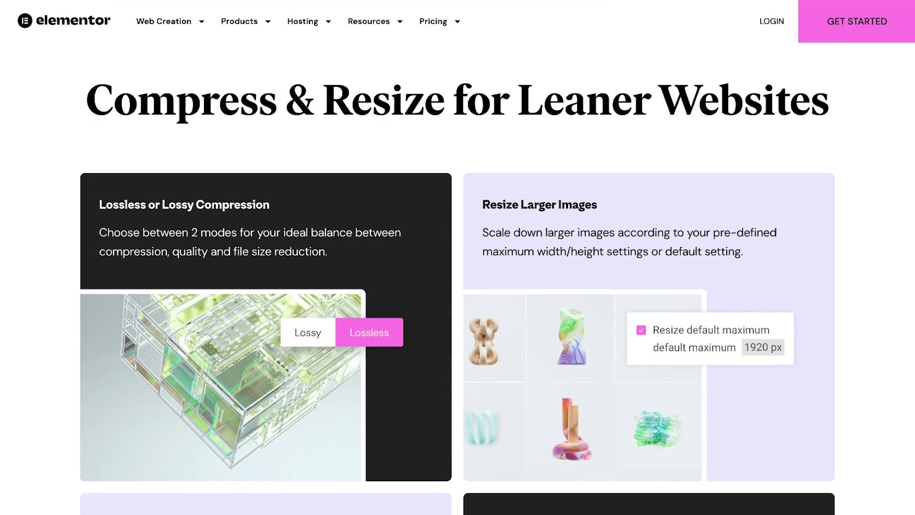
{"action": "scroll", "coordinate": [457, 258], "scroll_direction": "down", "scroll_amount": 15}
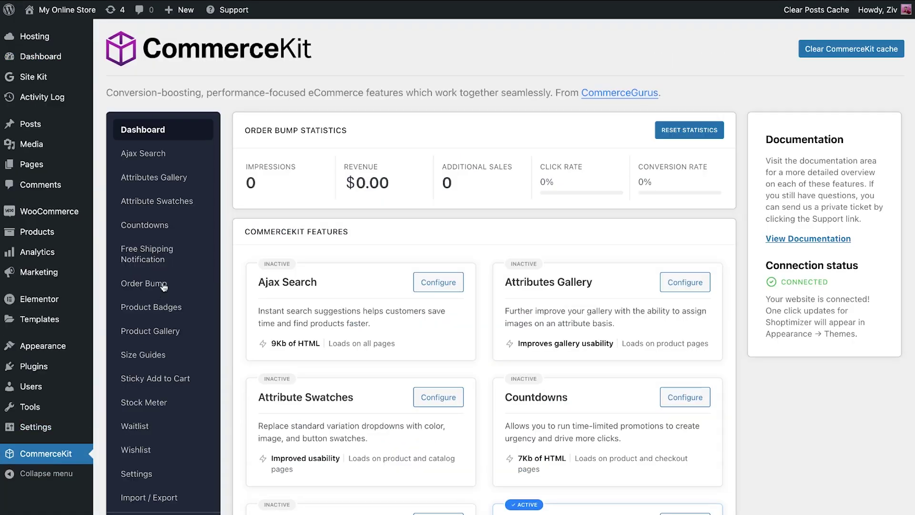
Open Order Bump settings and try the Eco Water Bottle offer with the Knitted Top.
{"action": "left_click", "coordinate": [180, 286]}
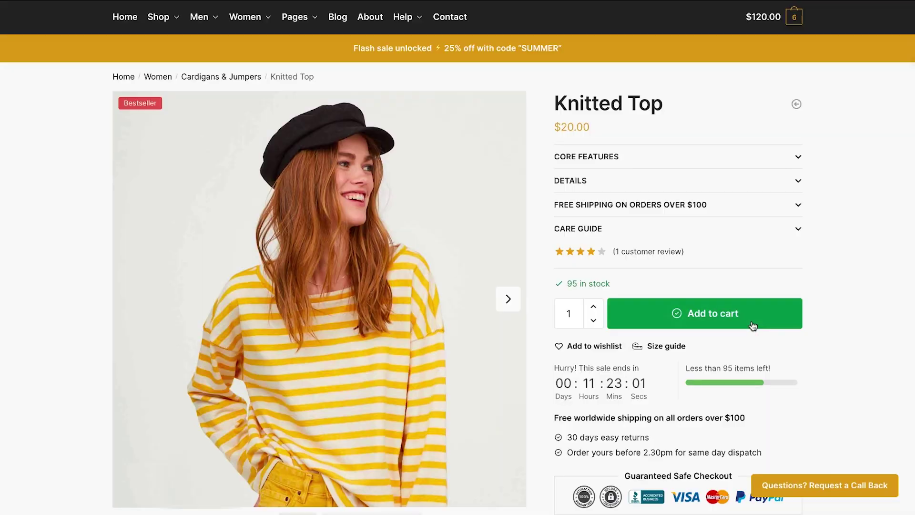
{"action": "left_click", "coordinate": [752, 321]}
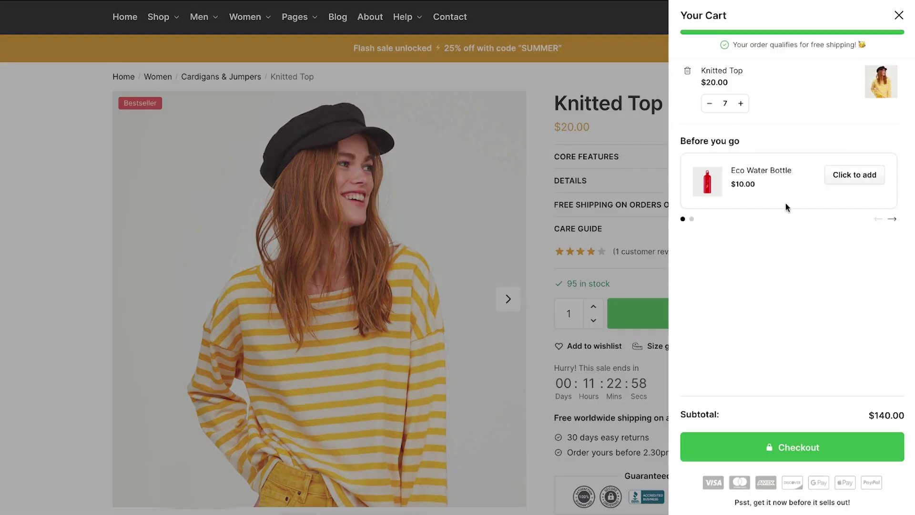
{"action": "left_click", "coordinate": [854, 176]}
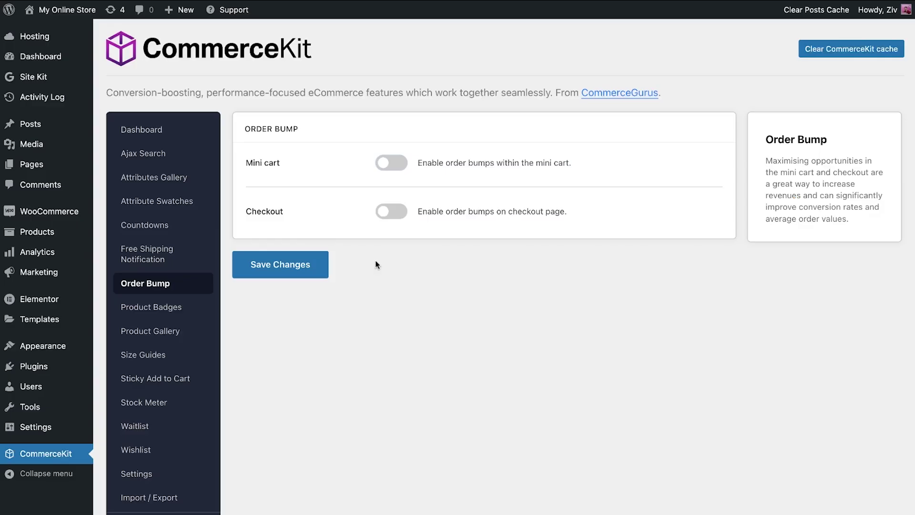
Switch on the Mini cart and Checkout order bump toggles.
{"action": "left_click", "coordinate": [395, 164]}
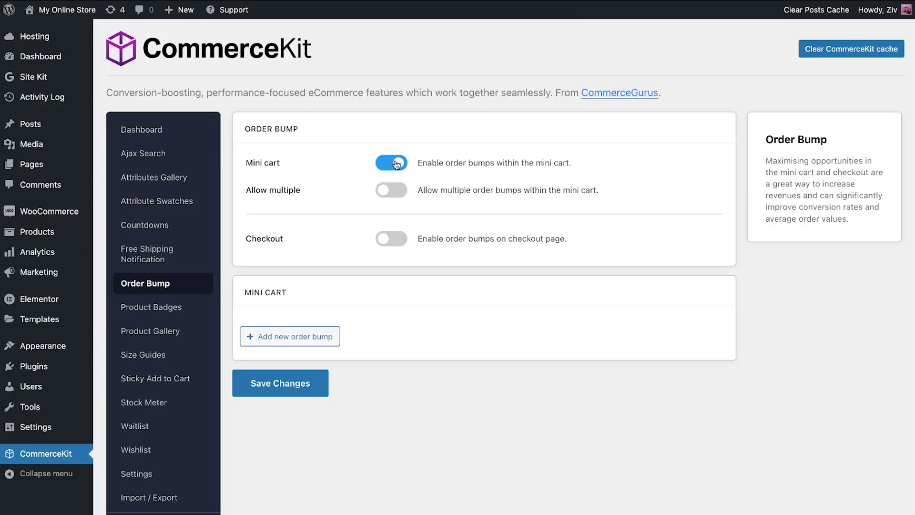
{"action": "left_click", "coordinate": [400, 242]}
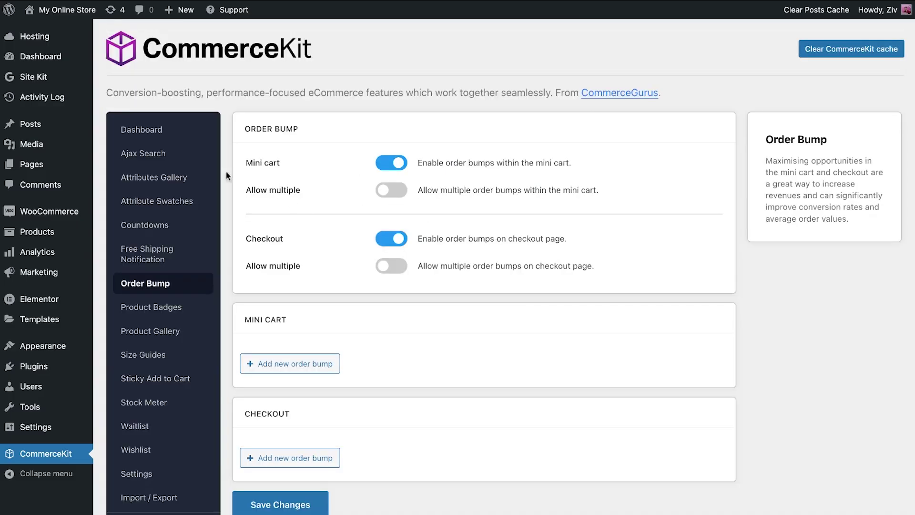
{"action": "left_click", "coordinate": [157, 133]}
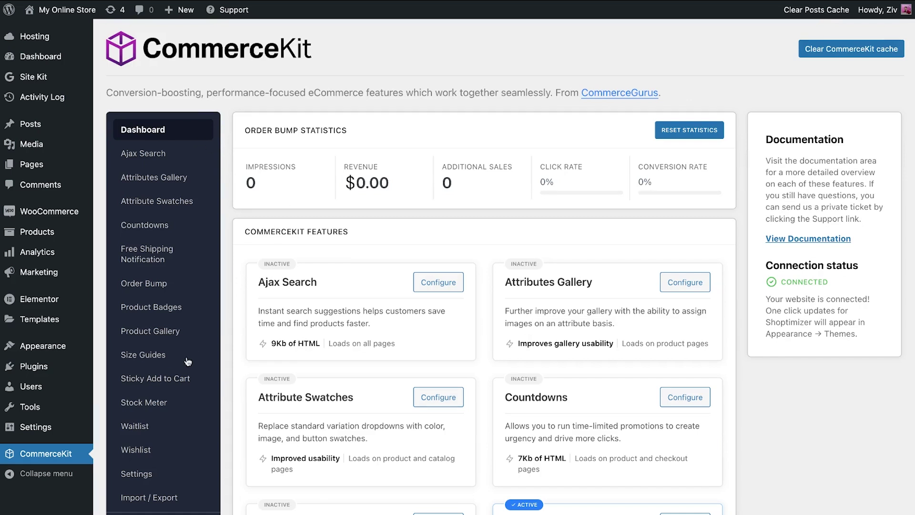
Open the CommerceKit Sticky Add to Cart settings and review the feature options.
{"action": "left_click", "coordinate": [179, 378]}
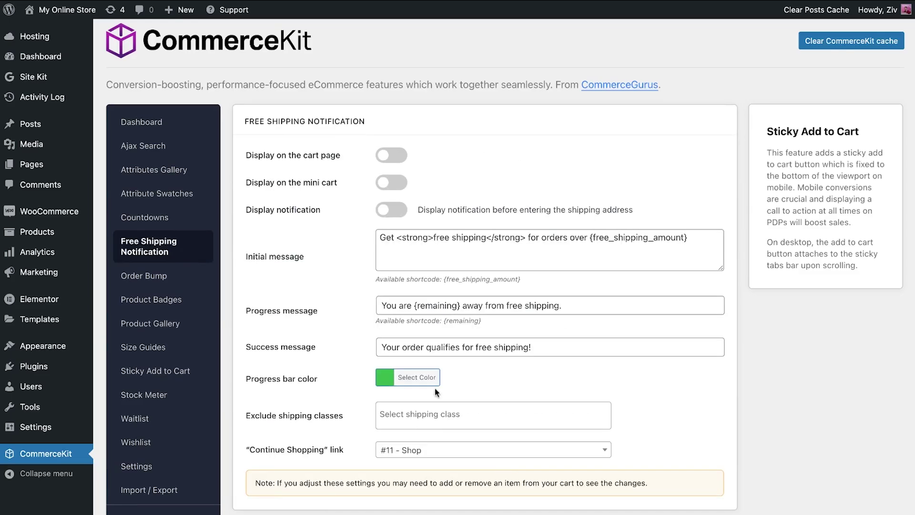
{"action": "left_click", "coordinate": [428, 379]}
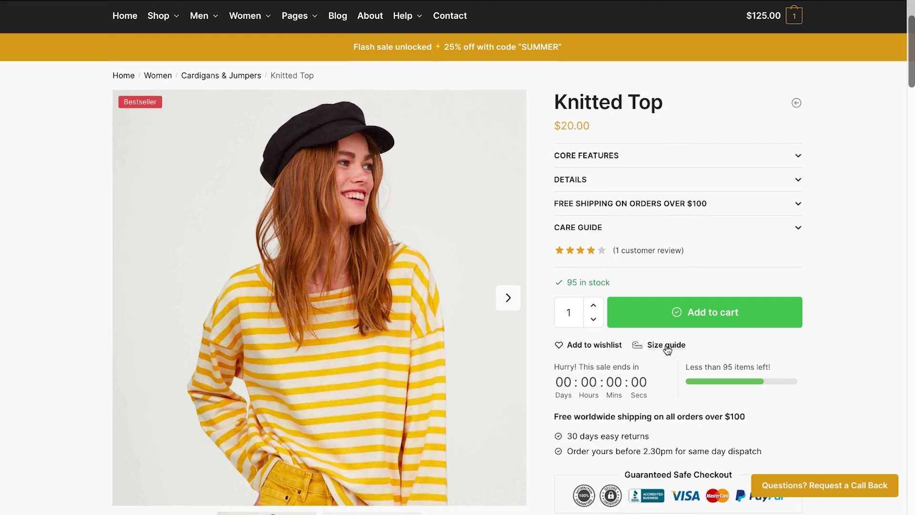
{"action": "left_click", "coordinate": [666, 346]}
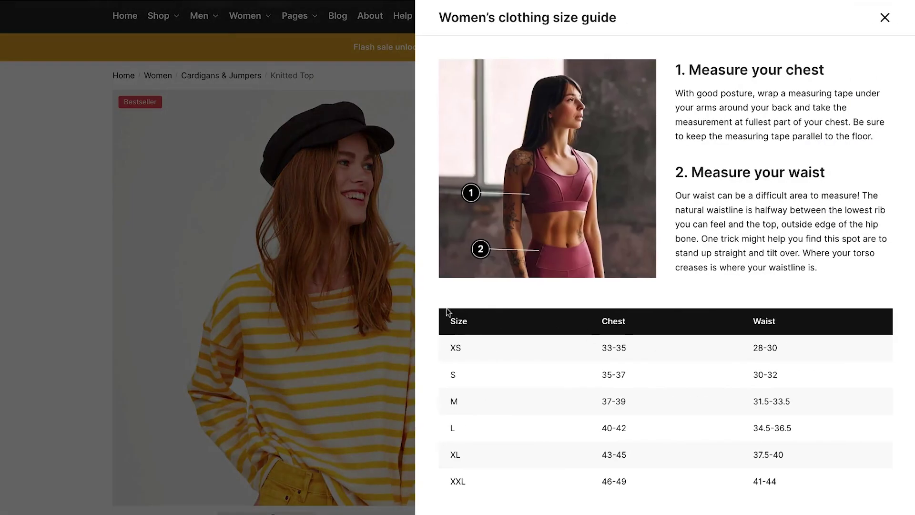
{"action": "left_click", "coordinate": [389, 299]}
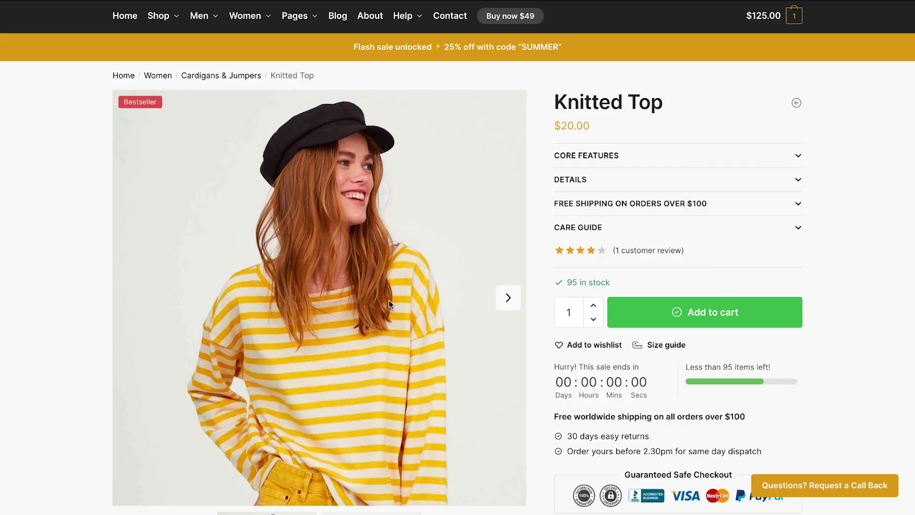
{"action": "left_click", "coordinate": [822, 490]}
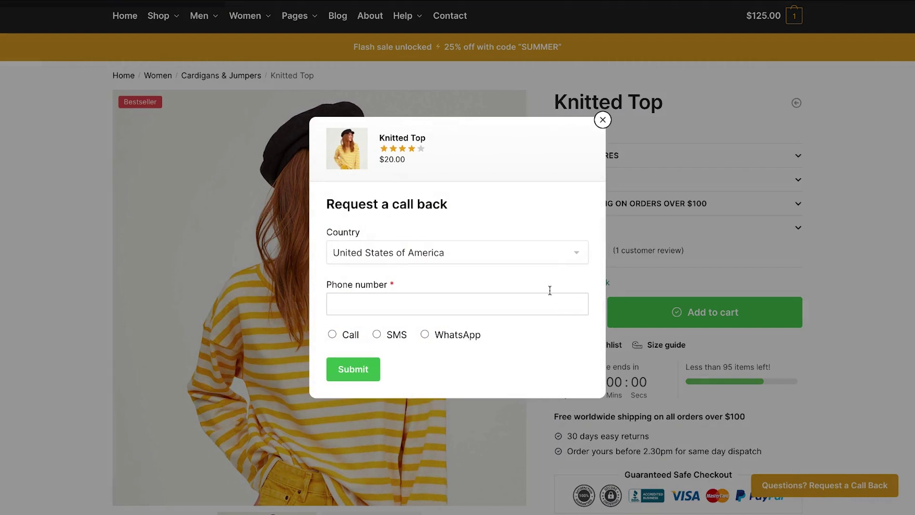
{"action": "left_click", "coordinate": [604, 121]}
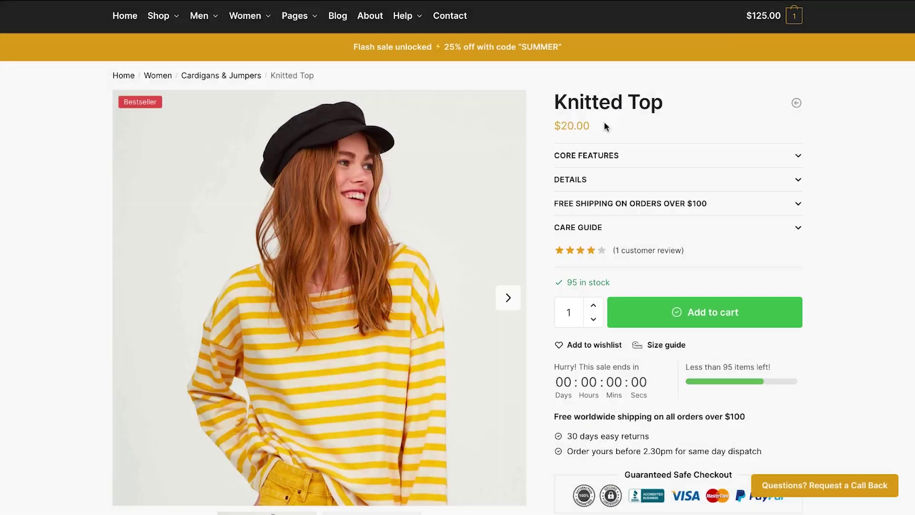